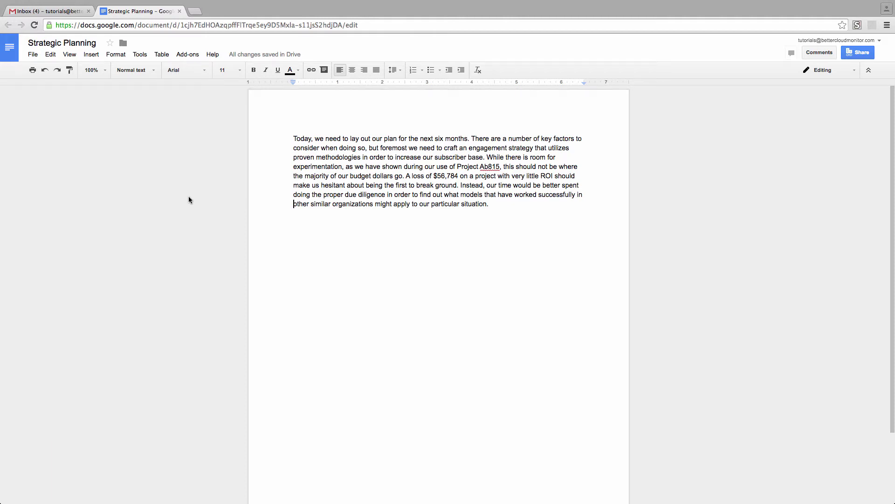
- Add an empty paragraph below the Strategic Planning text and open the Add-ons menu
key("End")
key("Return")
key("Return")
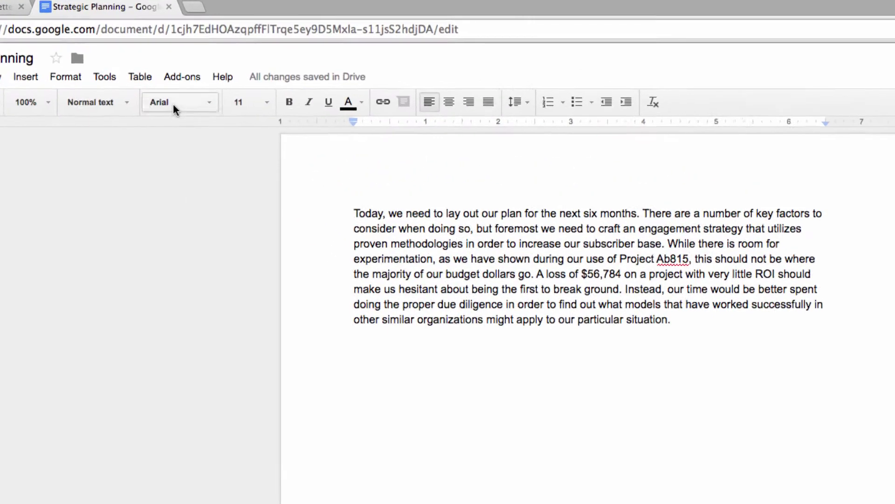
left_click(186, 57)
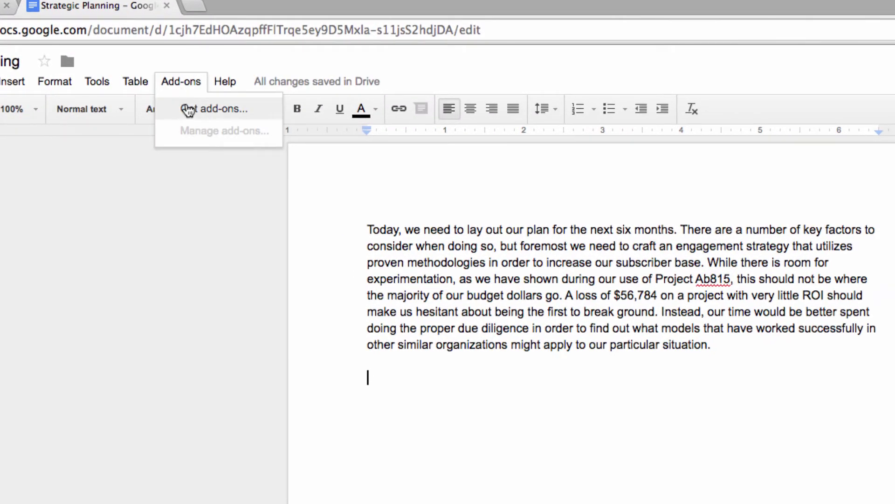
- Search the add-on store for 'Docsecret' and install the free DocSecrets add-on
left_click(188, 109)
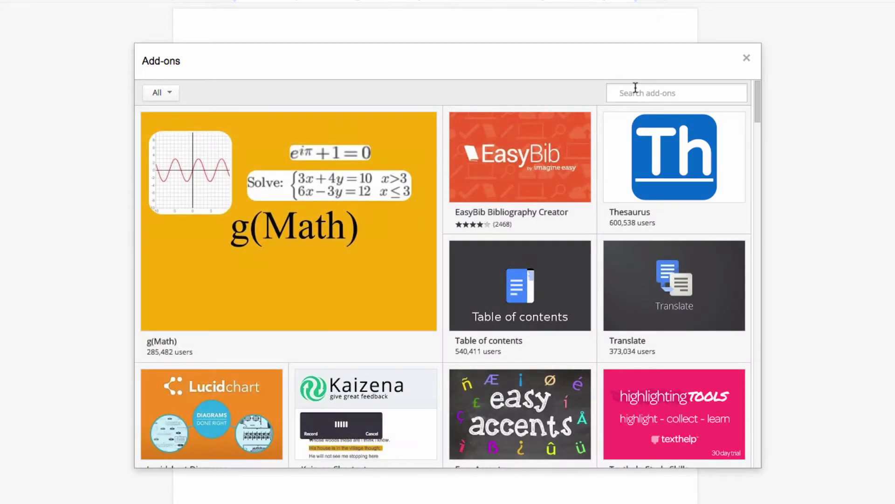
type("Docs")
type("ecret")
key("Return")
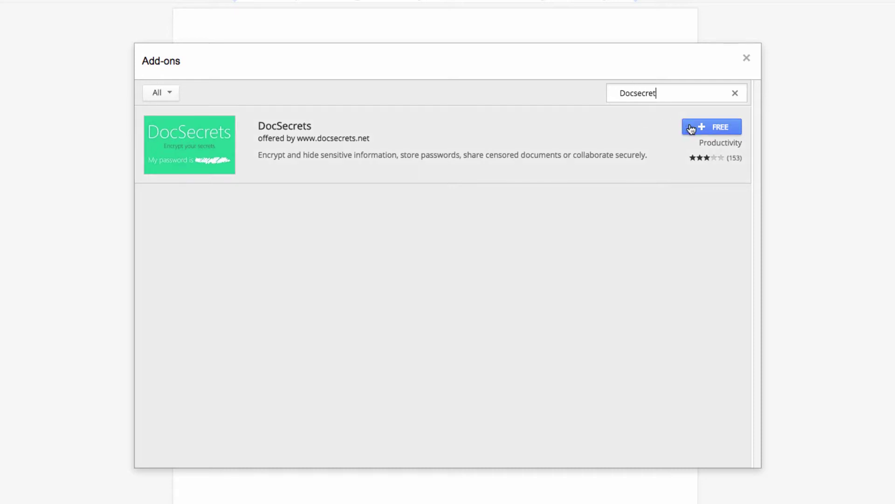
left_click(691, 128)
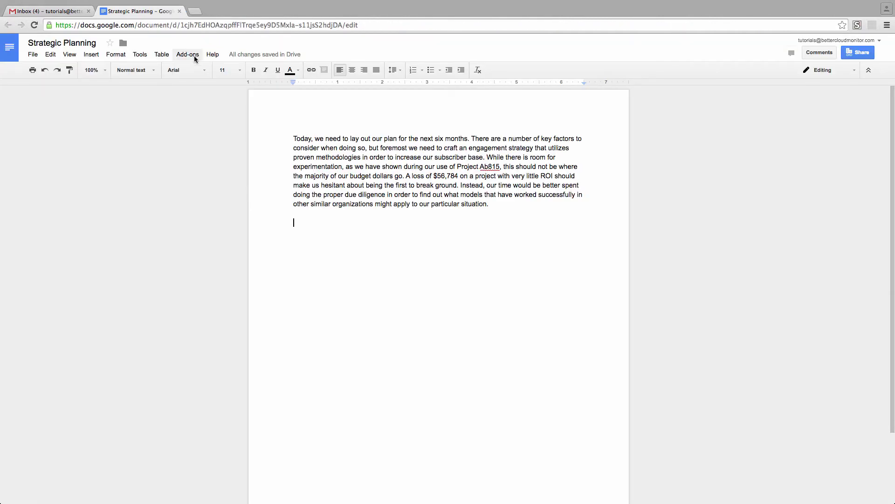
- Launch DocSecrets from the Add-ons menu and unlock its sidebar with a passphrase
left_click(194, 58)
mouse_move(204, 70)
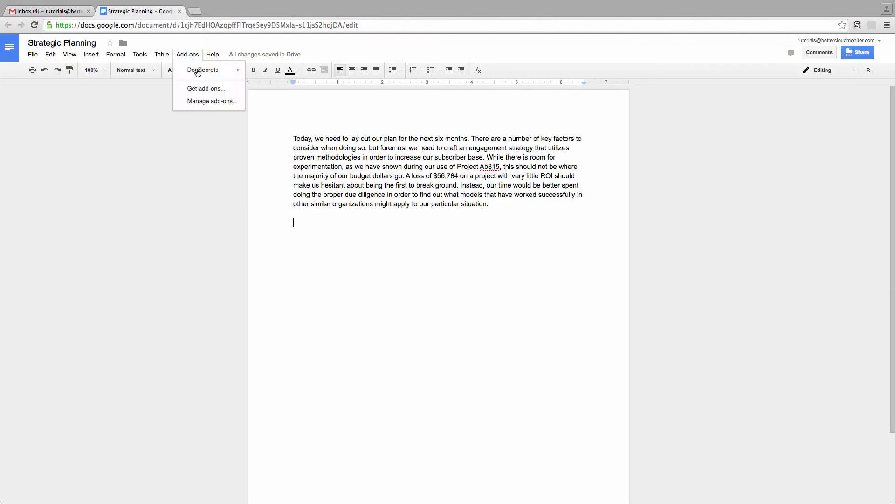
left_click(260, 76)
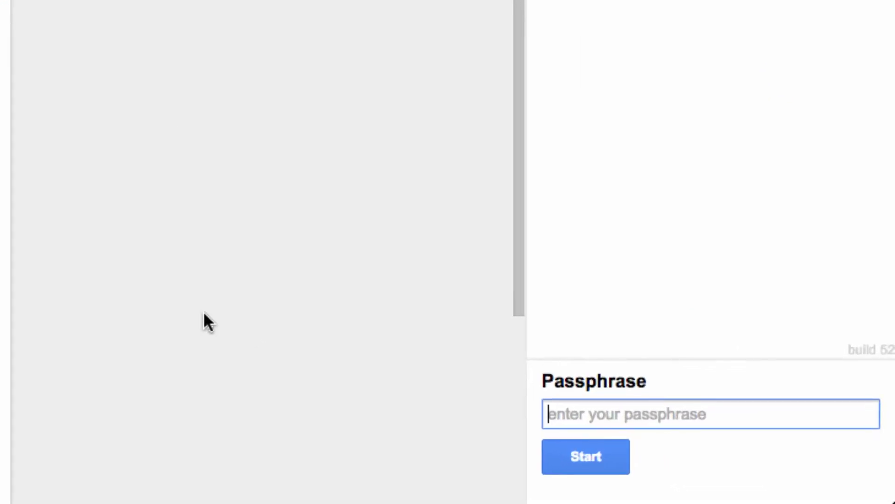
type("••••")
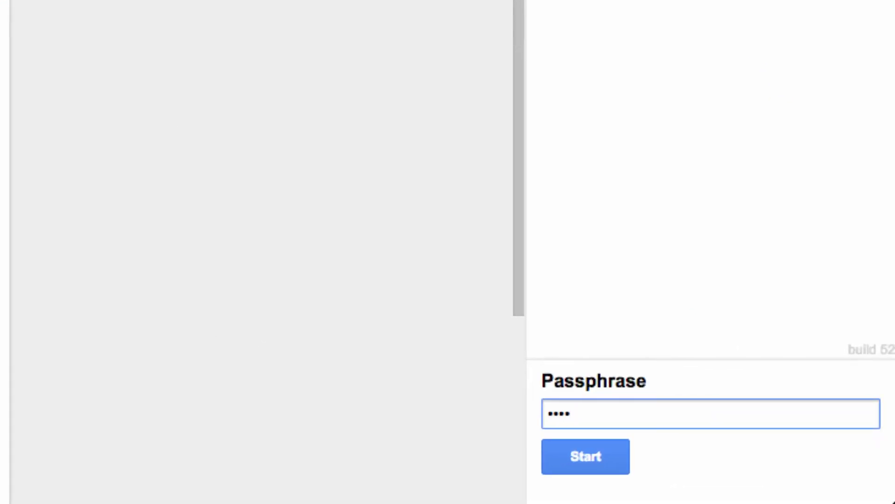
type("•••")
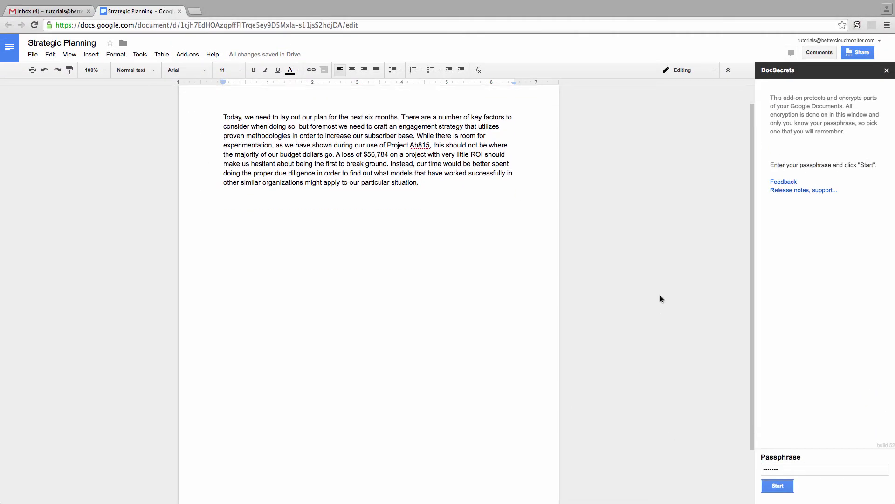
key("Return")
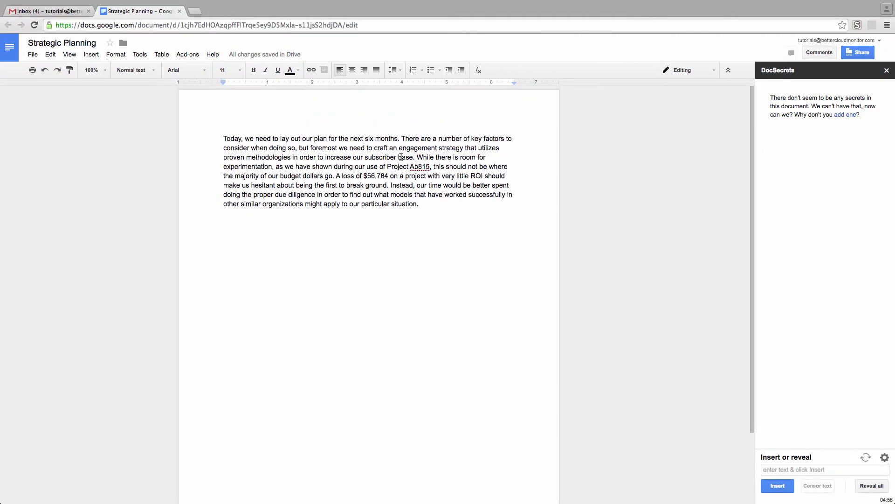
- Censor 'Project Ab815' and '$56,784 on a project with very little ROI' with DocSecrets
left_click_drag(388, 166, 430, 166)
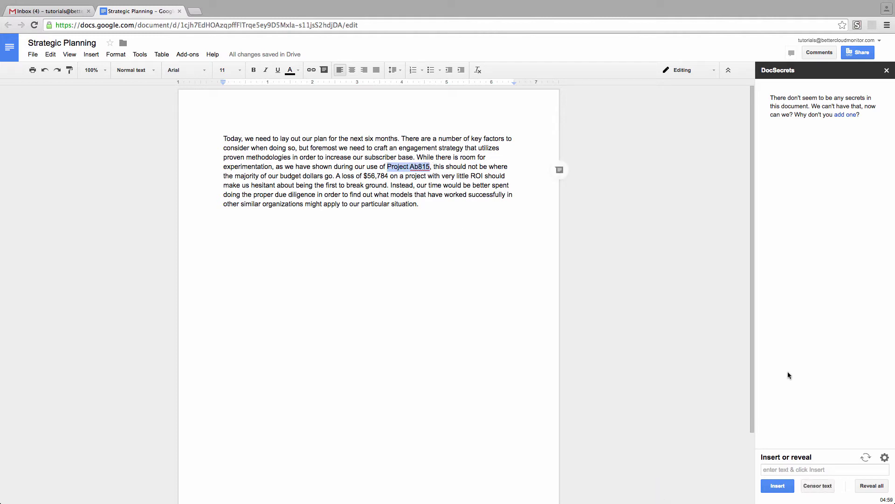
left_click(818, 486)
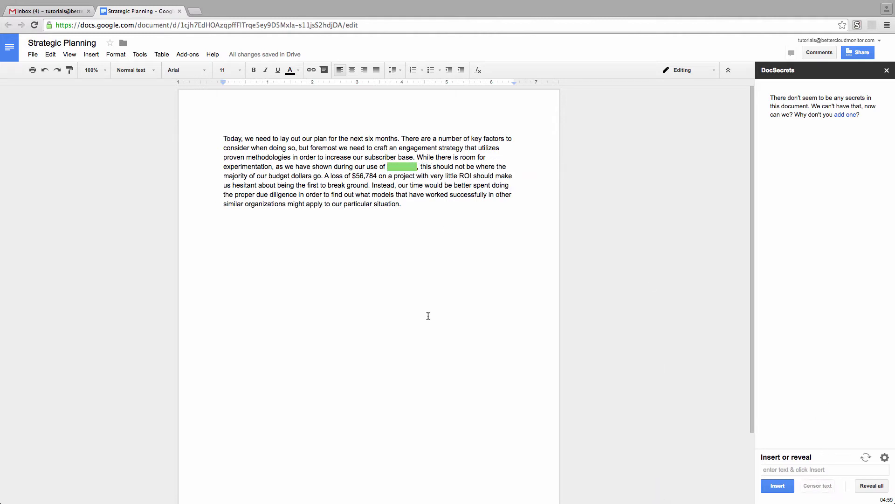
left_click_drag(352, 176, 473, 176)
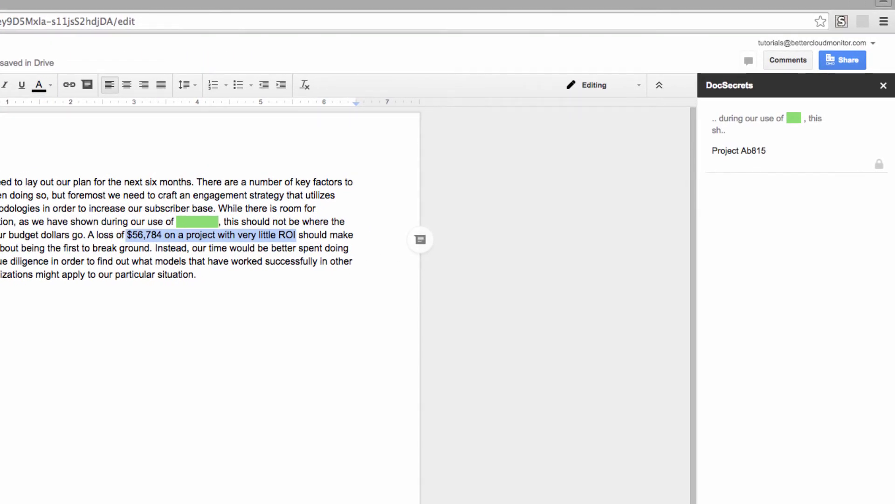
left_click(621, 493)
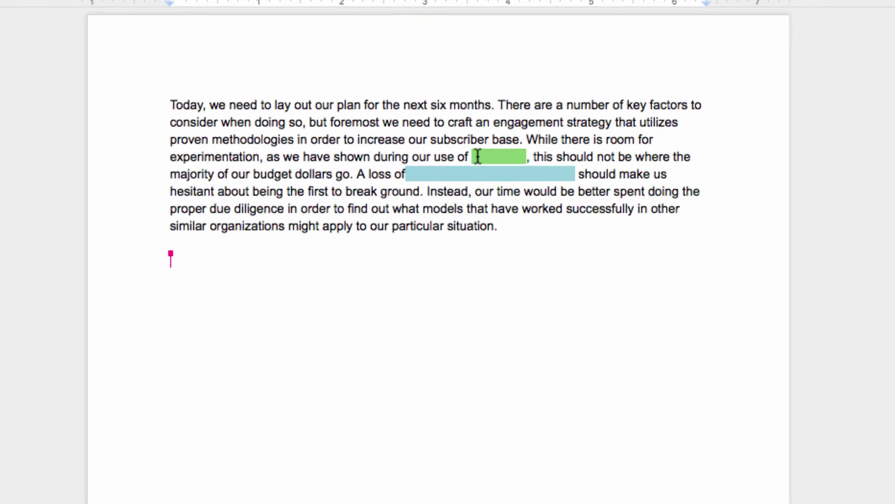
double_click(480, 158)
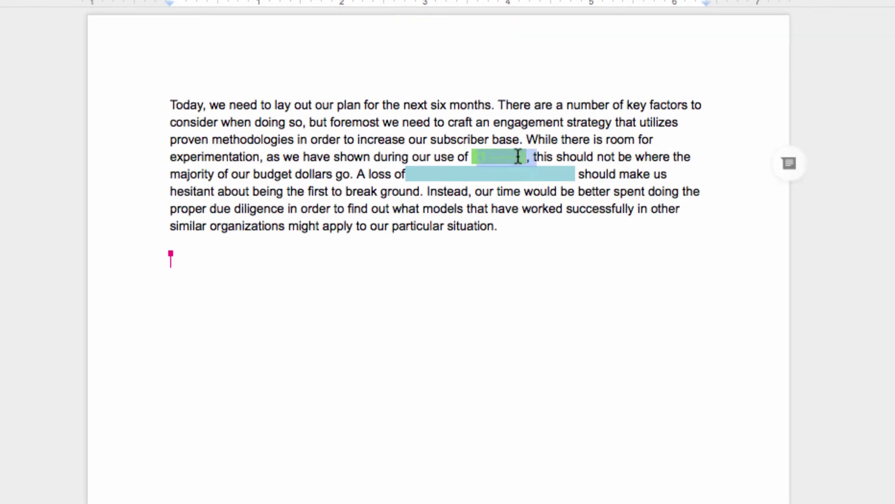
left_click(406, 174)
left_click_drag(406, 173, 575, 174)
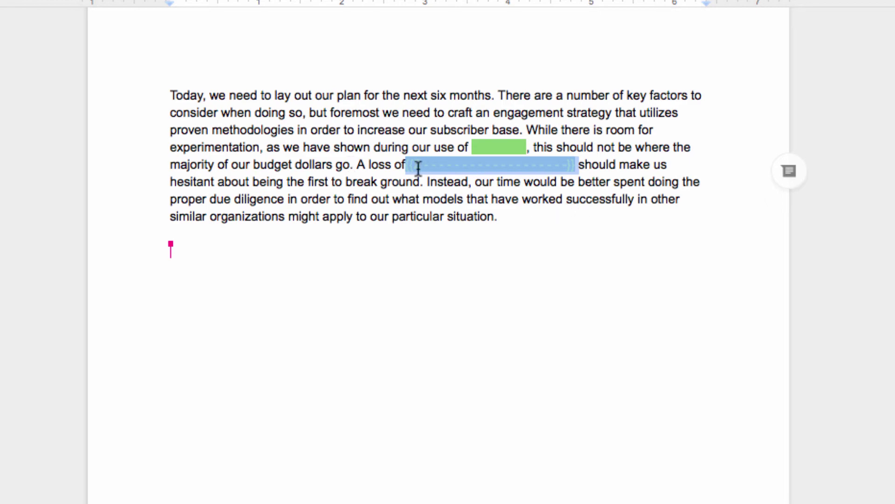
left_click(450, 147)
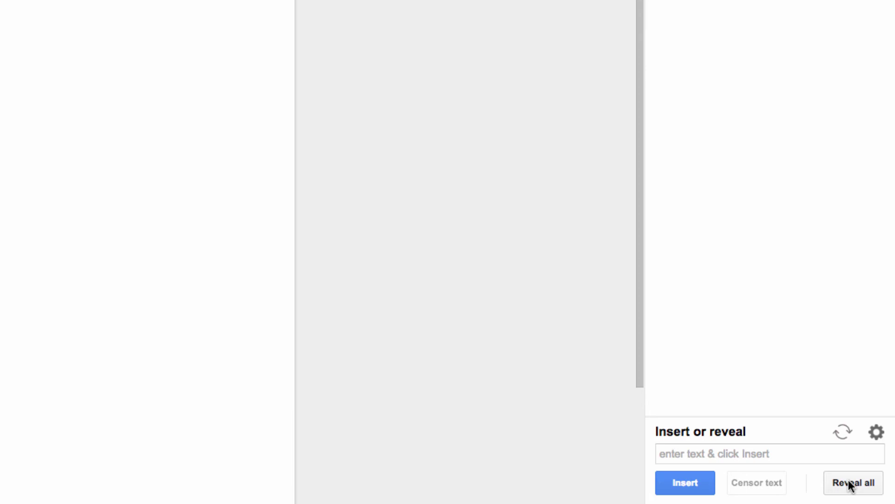
- Confirm permanently revealing all secrets in the 'Reveal secrets?' dialog
left_click(354, 329)
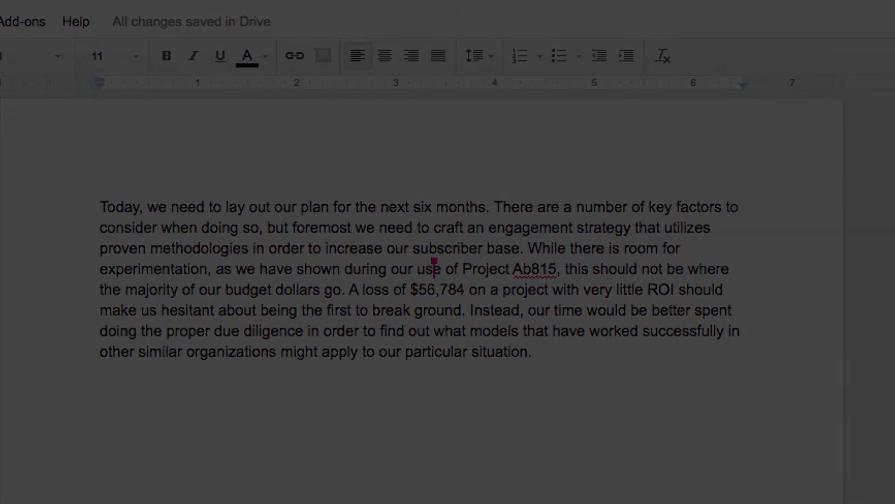